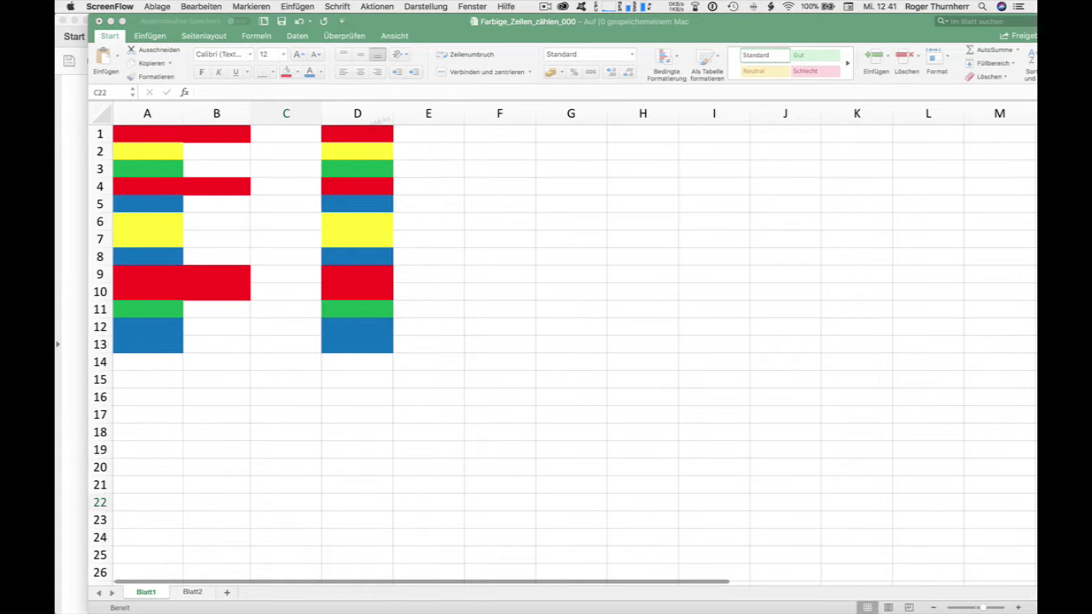
Copy the ZELLE.ZUORDNEN formula from Blatt2's cell A1, then return to Blatt1's cell D1
{"action": "left_click", "coordinate": [192, 592]}
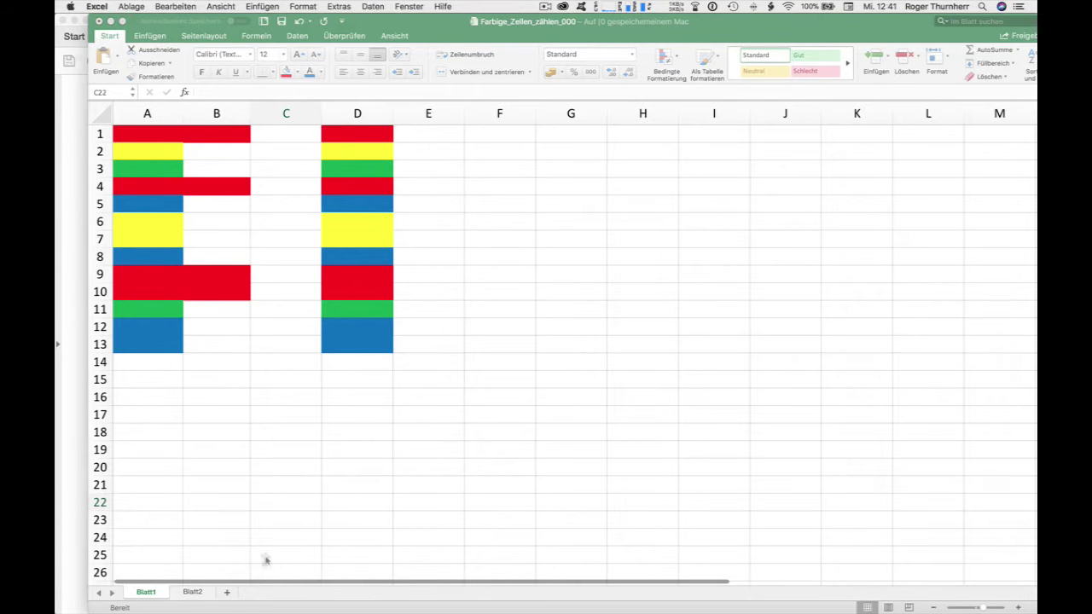
{"action": "left_click", "coordinate": [149, 145]}
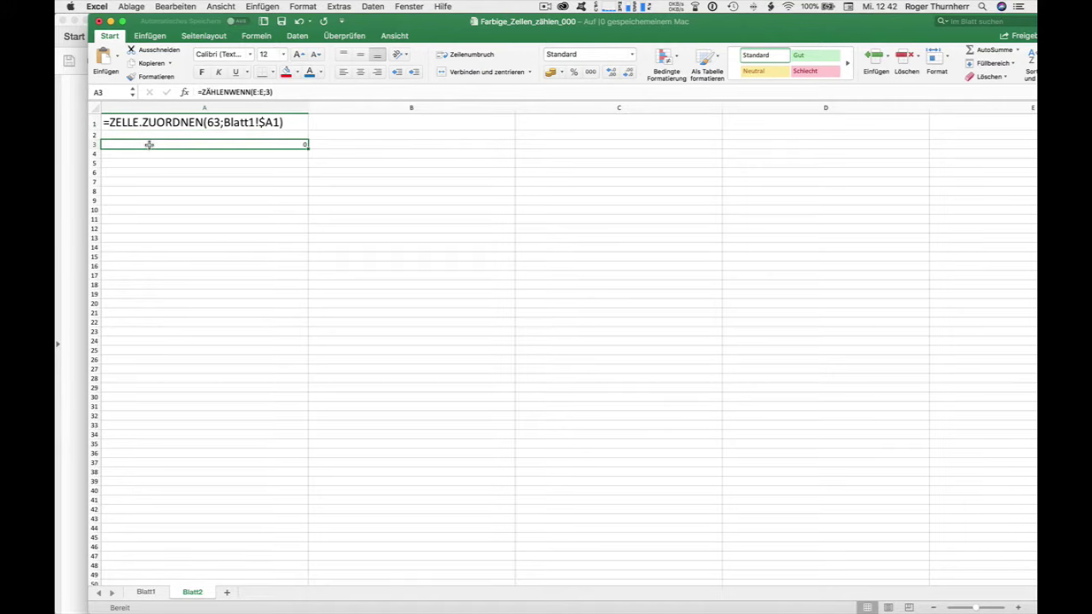
{"action": "left_click", "coordinate": [148, 122]}
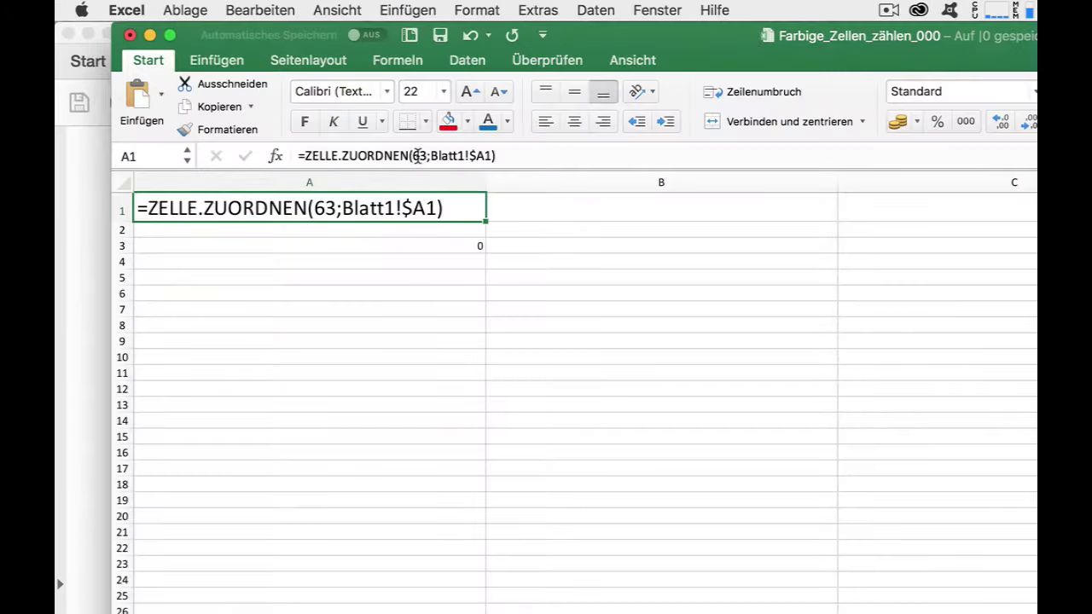
{"action": "left_click_drag", "start_coordinate": [512, 156], "coordinate": [284, 162]}
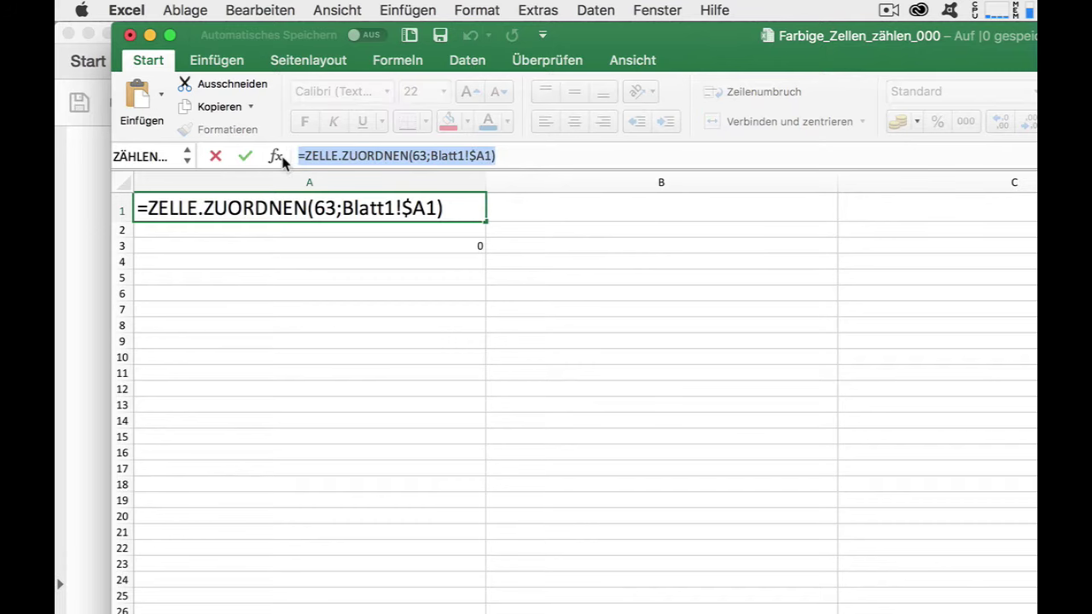
{"action": "left_click", "coordinate": [215, 157]}
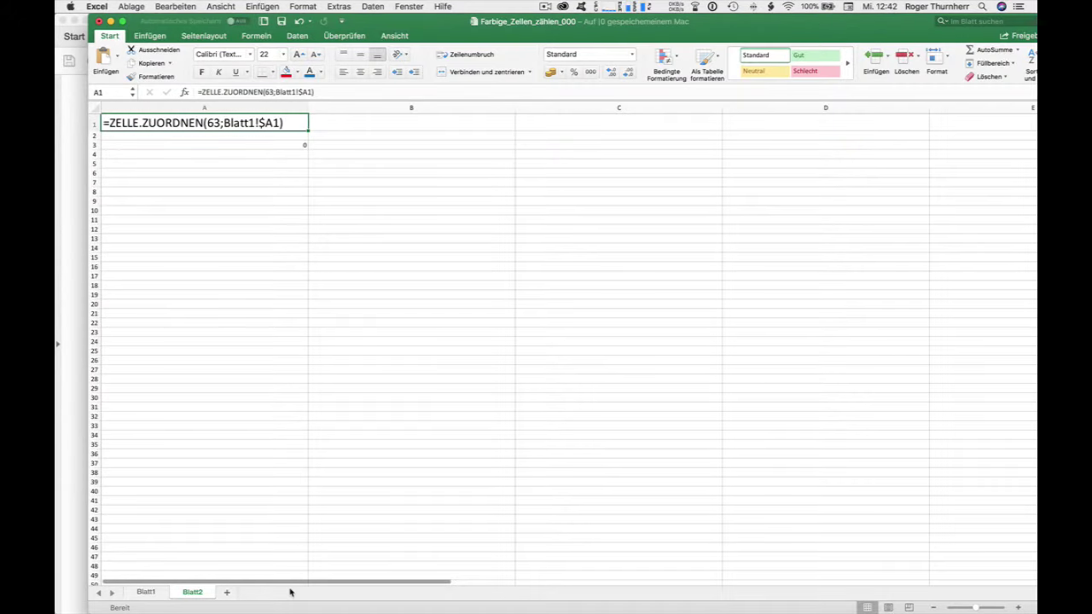
{"action": "left_click", "coordinate": [146, 592]}
{"action": "left_click", "coordinate": [501, 195]}
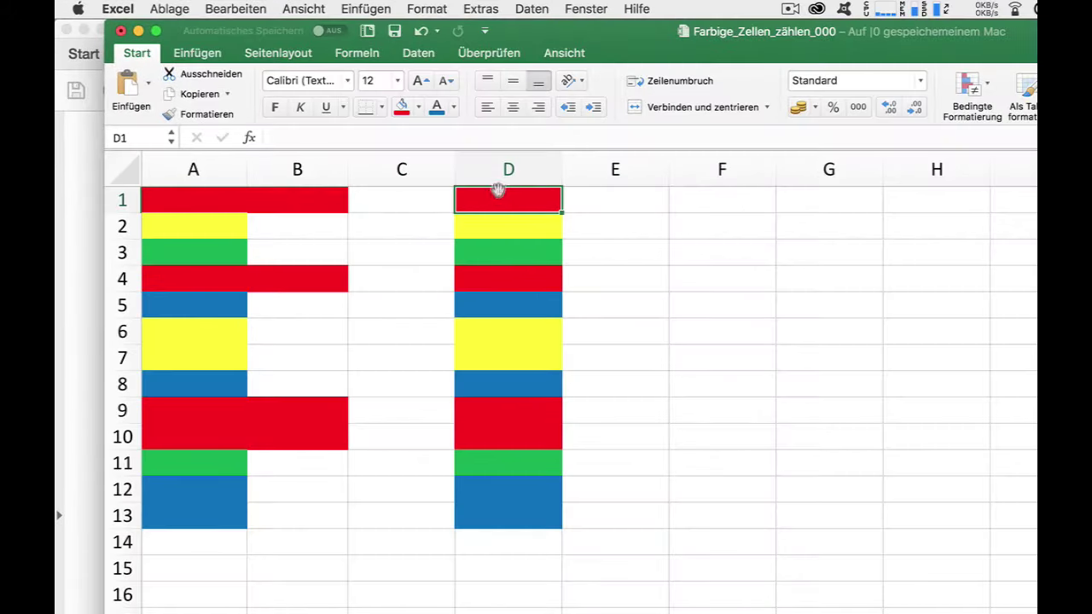
Delete the names Farbe and Farbe2 and define Farbe as =ZELLE.ZUORDNEN(63;Blatt1!$A1)
{"action": "left_click", "coordinate": [373, 11]}
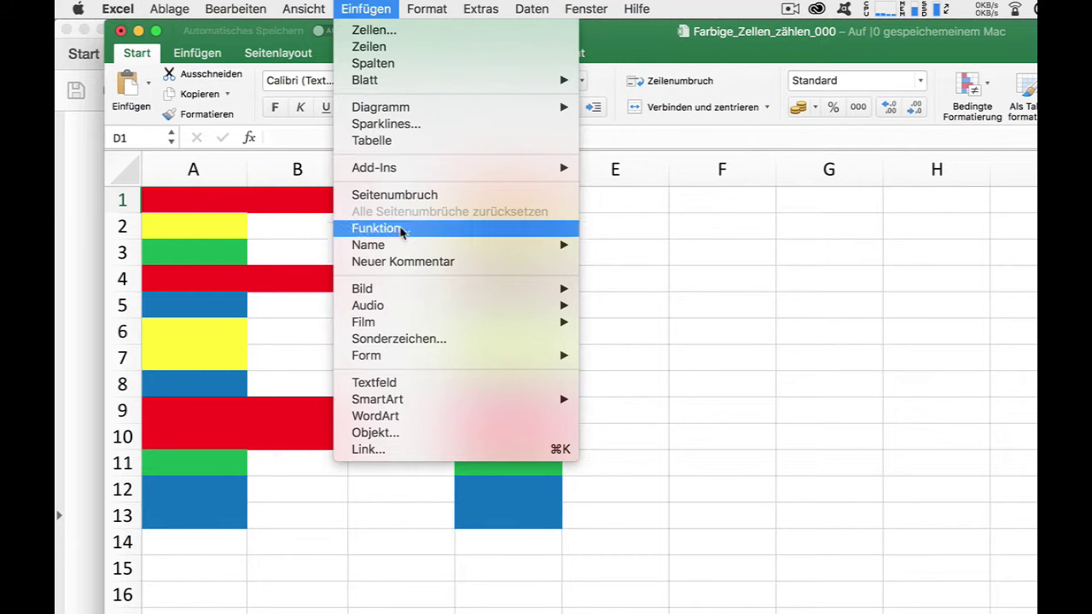
{"action": "mouse_move", "coordinate": [406, 246]}
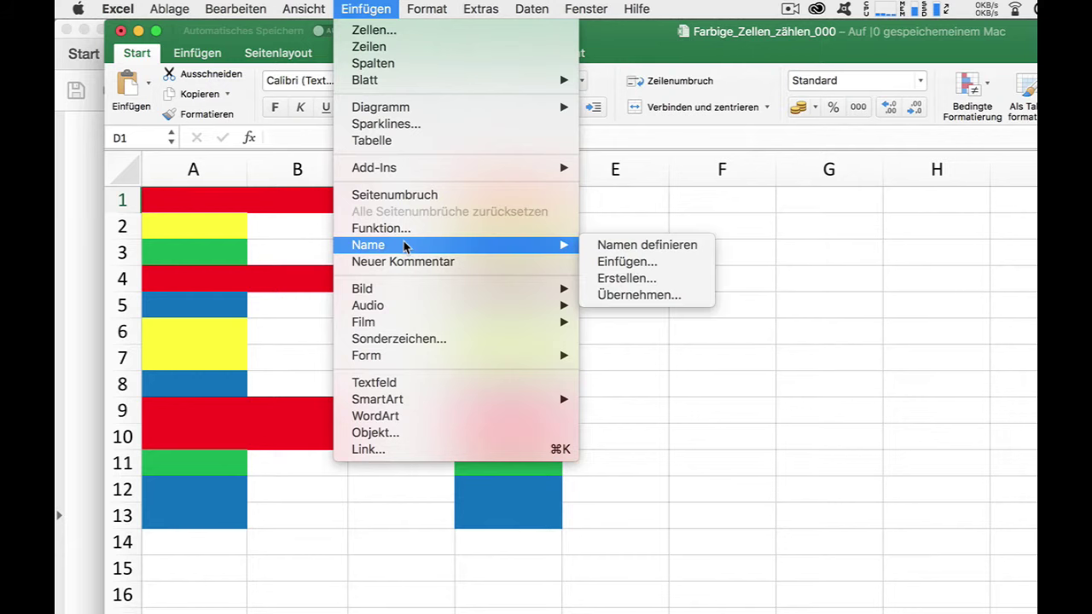
{"action": "left_click", "coordinate": [659, 246]}
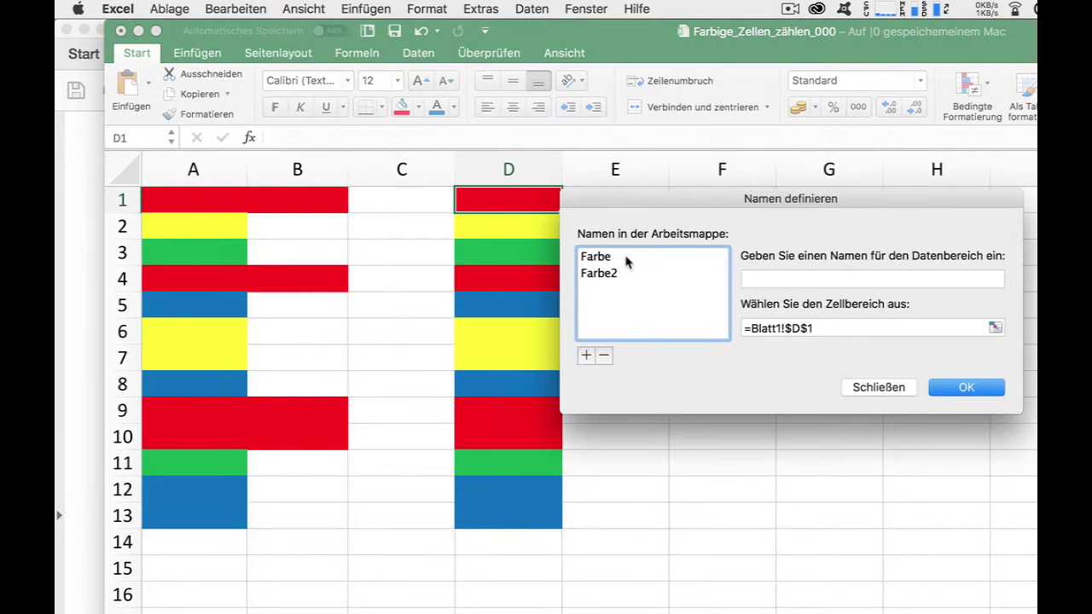
{"action": "left_click", "coordinate": [627, 258]}
{"action": "left_click", "coordinate": [604, 355]}
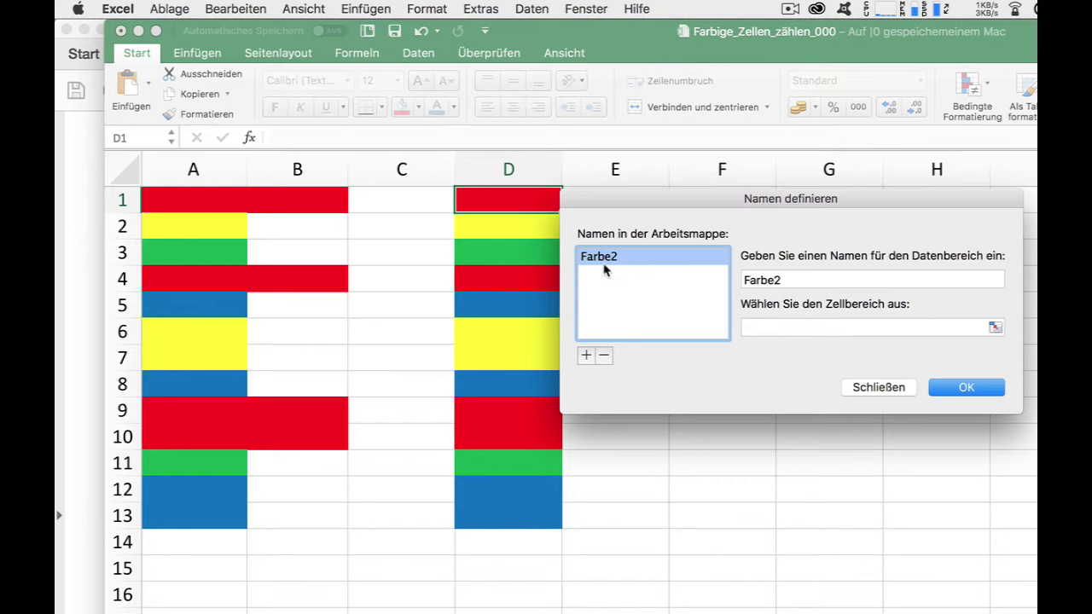
{"action": "left_click", "coordinate": [603, 354]}
{"action": "left_click", "coordinate": [787, 280]}
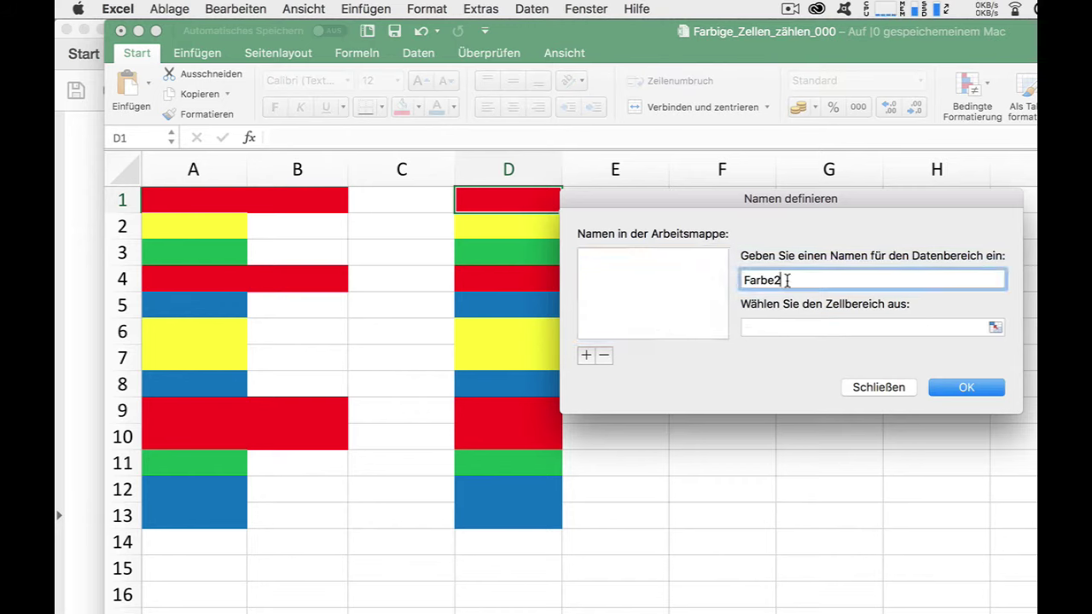
{"action": "key", "text": "BackSpace"}
{"action": "left_click", "coordinate": [774, 327]}
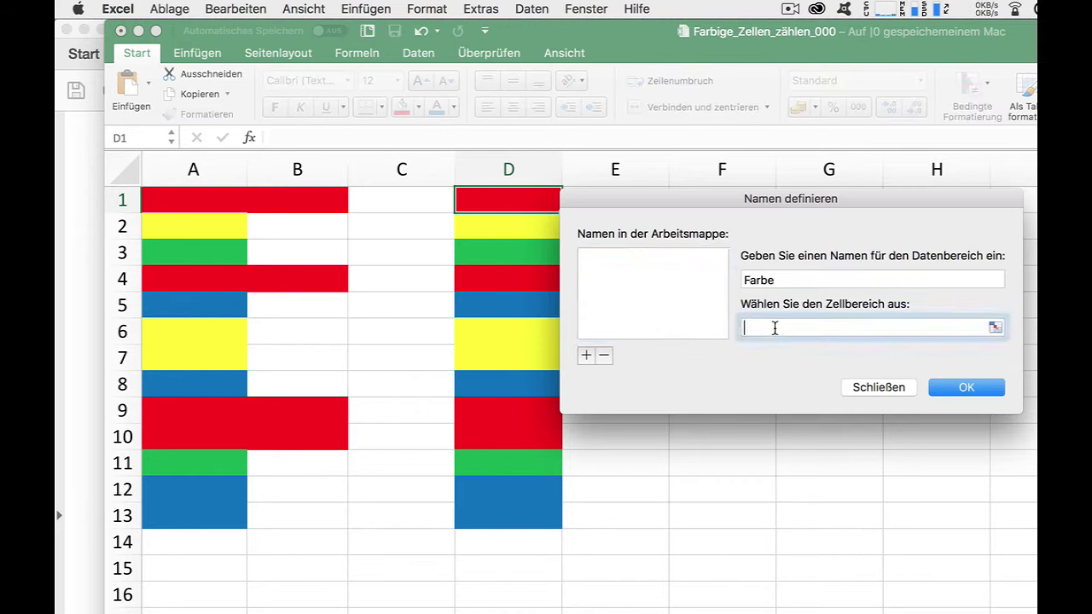
{"action": "type", "text": "=ZELLE.ZUORDNEN(63;Blatt1!$A1)"}
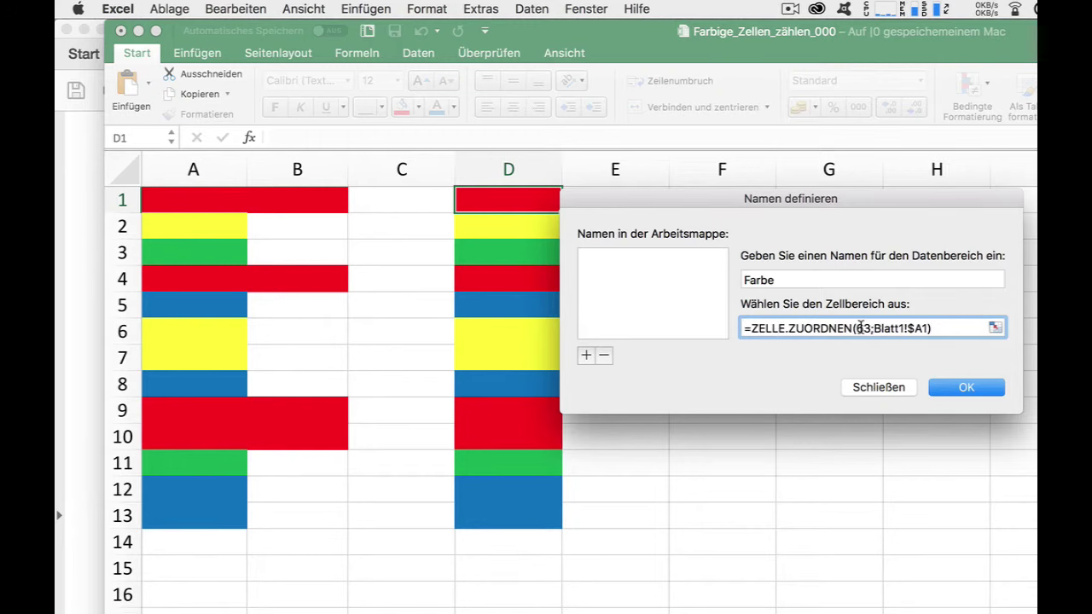
{"action": "left_click", "coordinate": [952, 389]}
{"action": "left_click", "coordinate": [607, 205]}
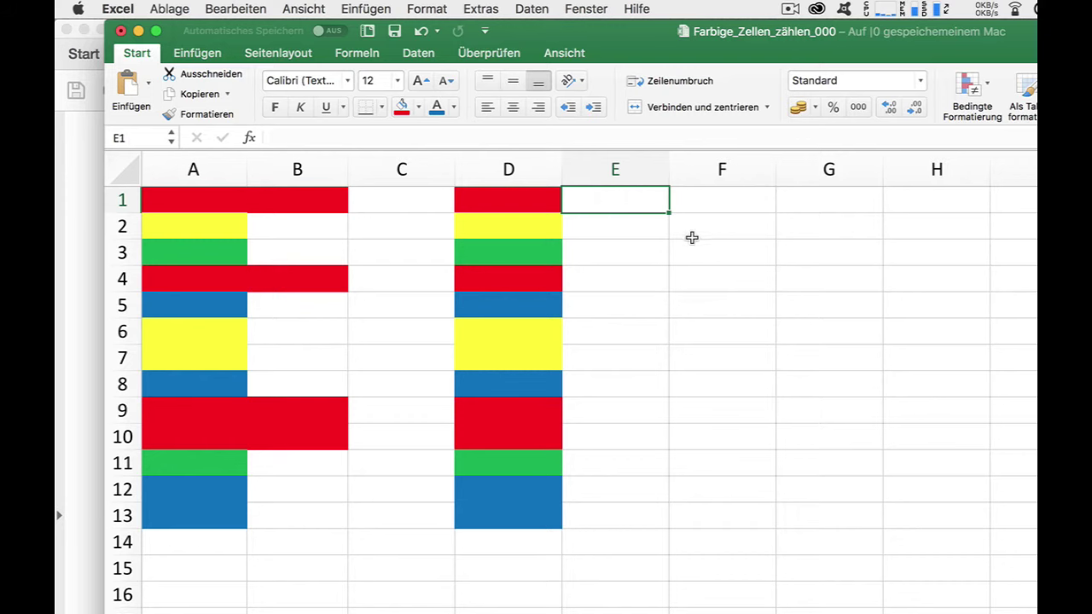
Enter =Farbe in E1 and fill it down to E13, giving codes 3, 6, 10 and 23
{"action": "left_click", "coordinate": [276, 138]}
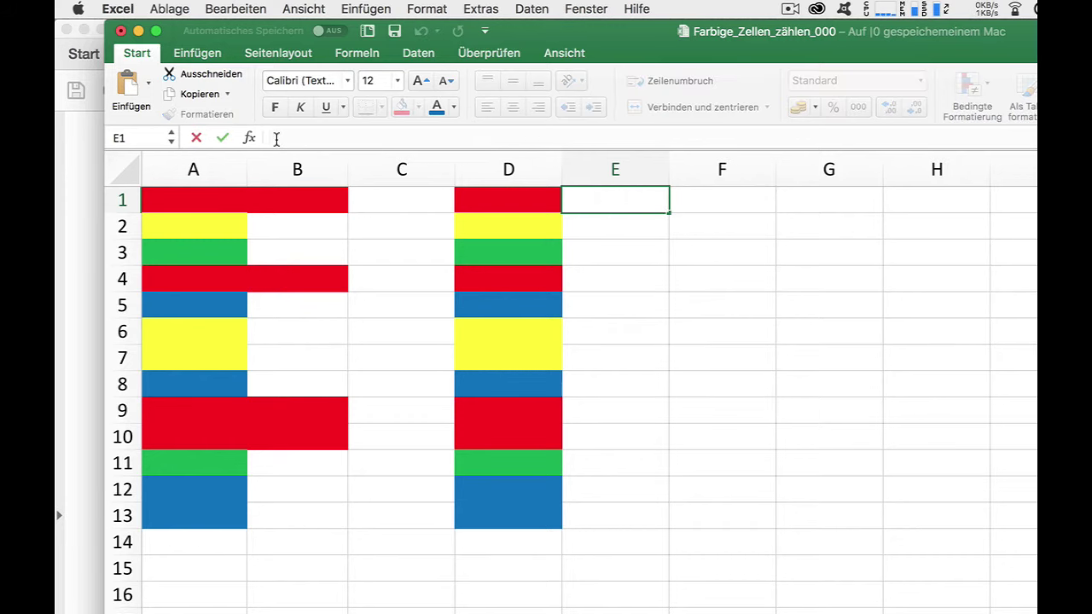
{"action": "type", "text": "=Farbe"}
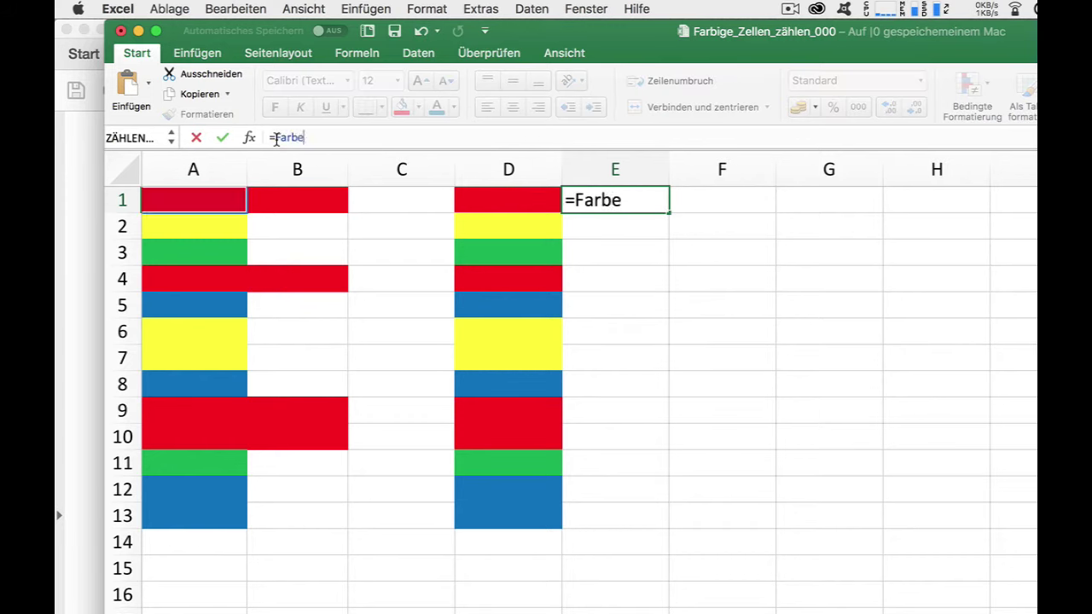
{"action": "left_click_drag", "start_coordinate": [669, 215], "coordinate": [669, 527]}
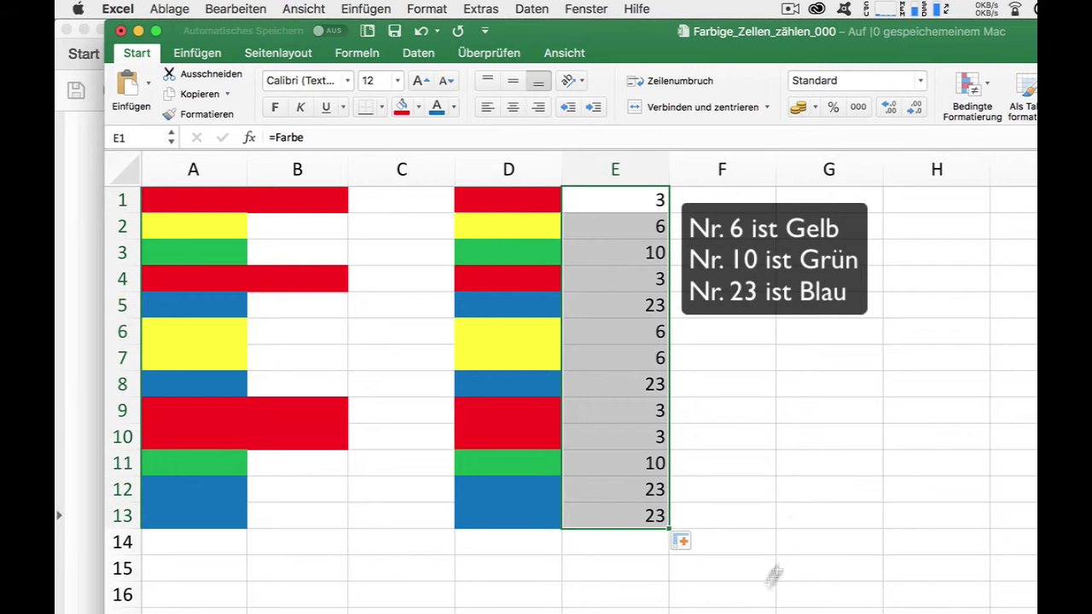
{"action": "left_click", "coordinate": [509, 567]}
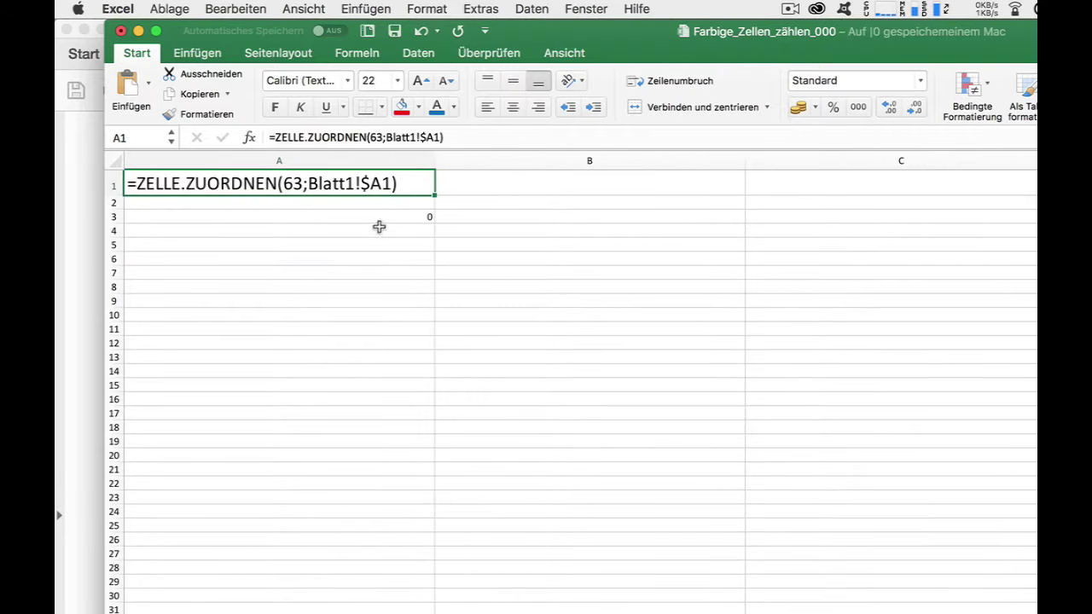
Copy =ZÄHLENWENN(E:E;3) from Blatt2's A3 into Blatt1's D15 to count 4 red cells
{"action": "left_click", "coordinate": [382, 217]}
{"action": "left_click_drag", "start_coordinate": [401, 138], "coordinate": [260, 138]}
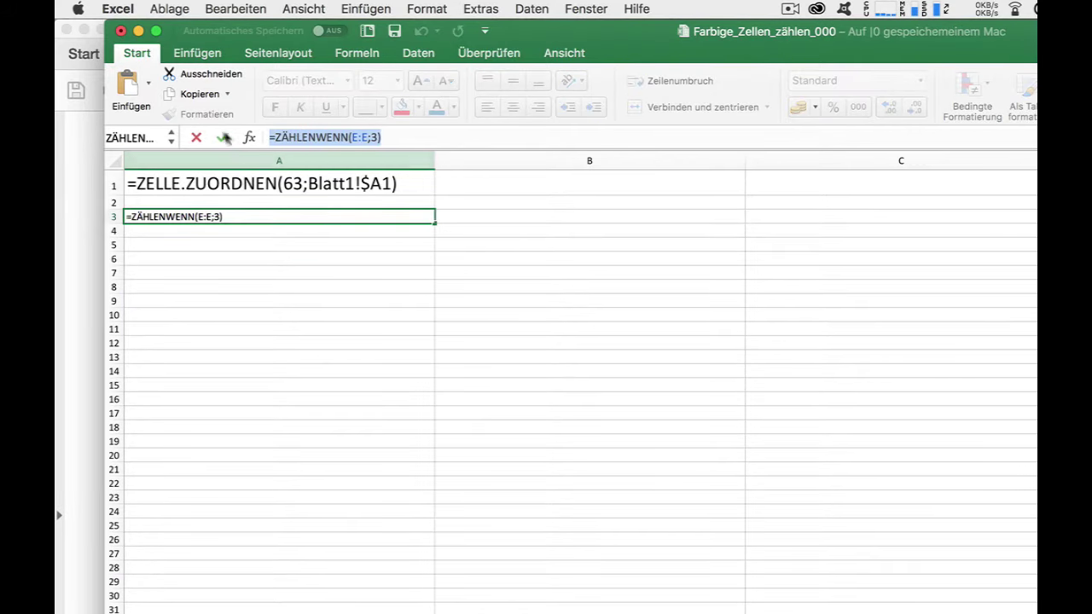
{"action": "left_click", "coordinate": [197, 137]}
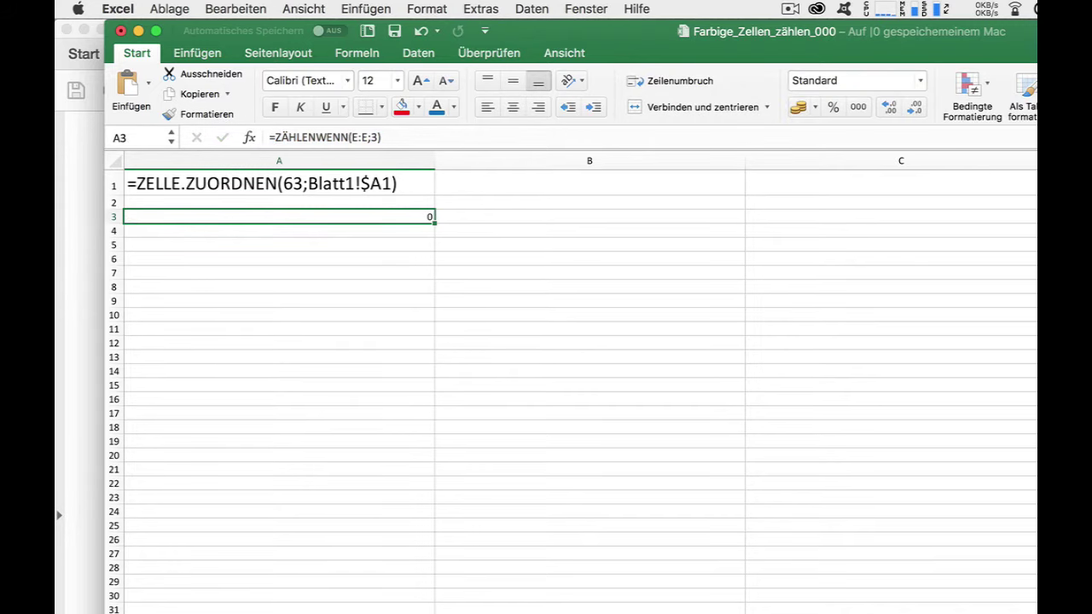
{"action": "key", "text": "ctrl+Page_Up"}
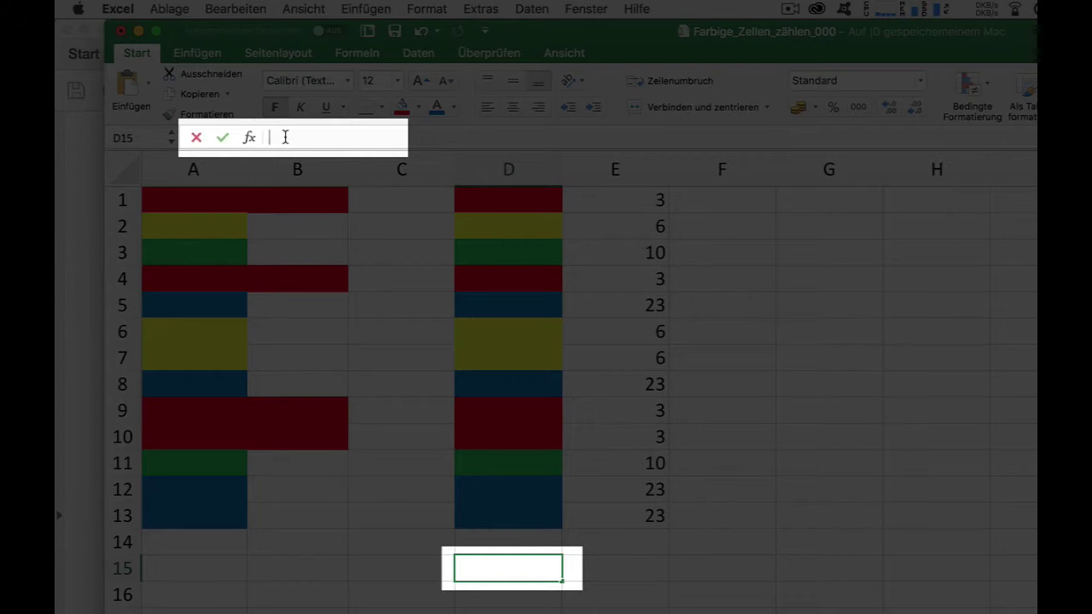
{"action": "left_click", "coordinate": [220, 139]}
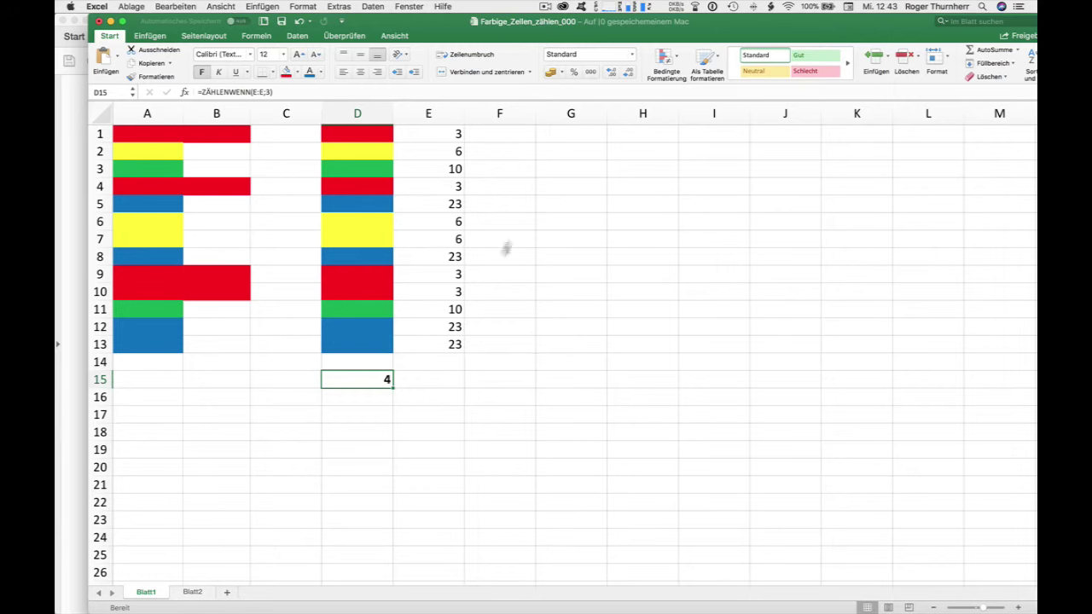
Switch to the Mappe1 workbook window through the Fenster menu
{"action": "left_click", "coordinate": [410, 8]}
{"action": "left_click", "coordinate": [435, 158]}
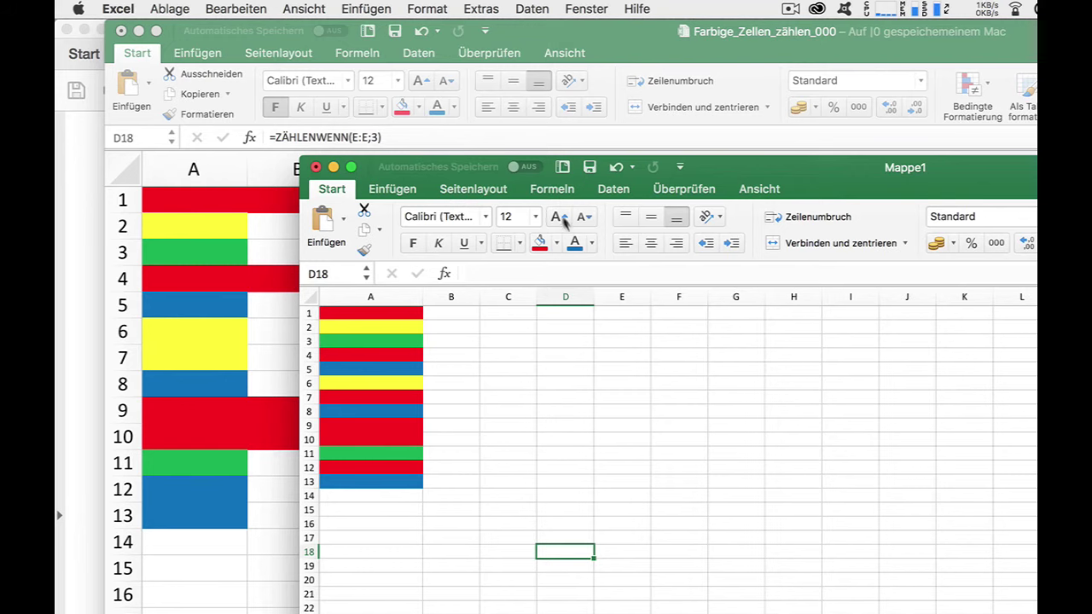
{"action": "left_click", "coordinate": [361, 10]}
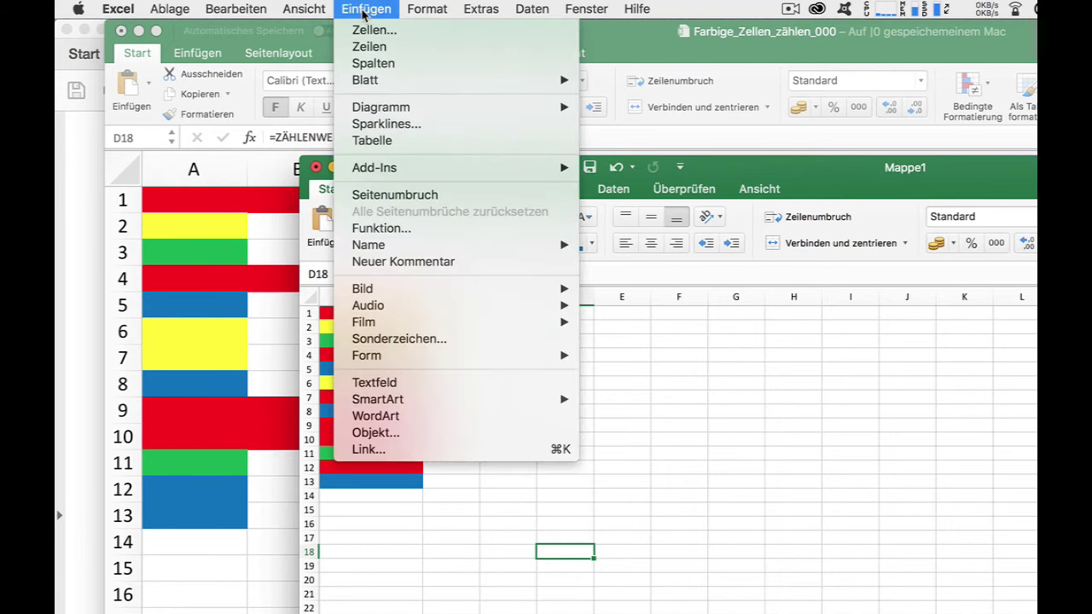
{"action": "mouse_move", "coordinate": [418, 247]}
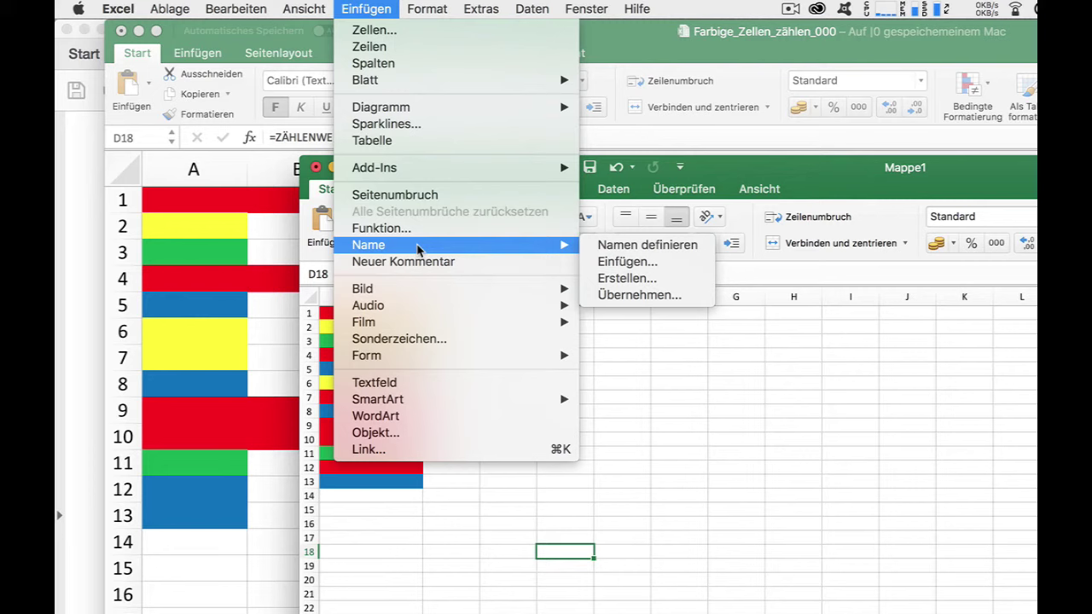
{"action": "left_click", "coordinate": [644, 245]}
{"action": "left_click", "coordinate": [623, 263]}
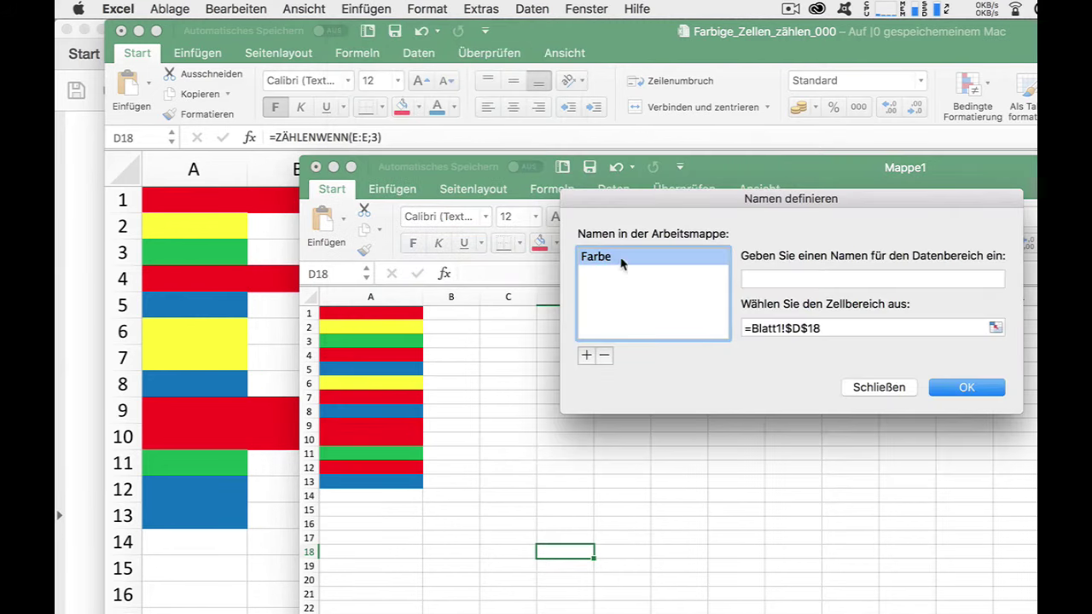
{"action": "left_click", "coordinate": [949, 389]}
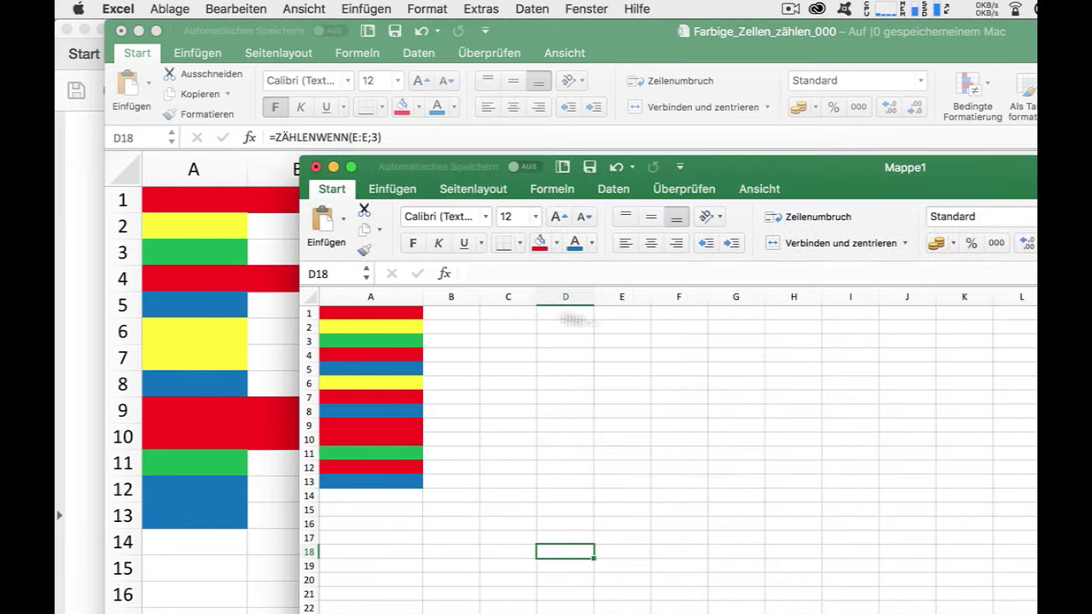
{"action": "left_click", "coordinate": [452, 313]}
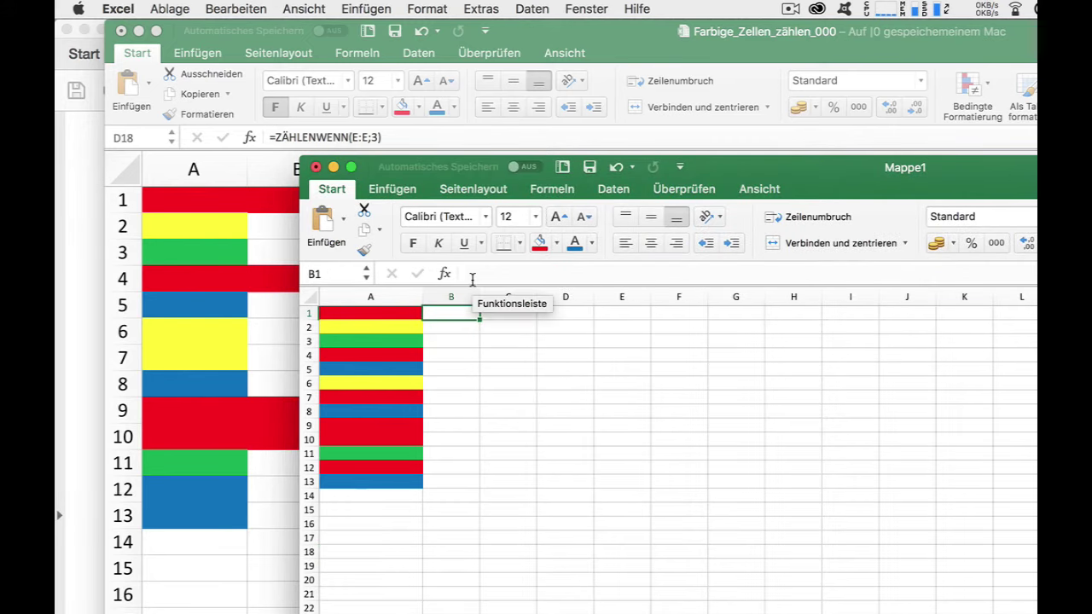
Enter =Farbe in B1 of Mappe1 and fill it down through B13
{"action": "type", "text": "=Farb"}
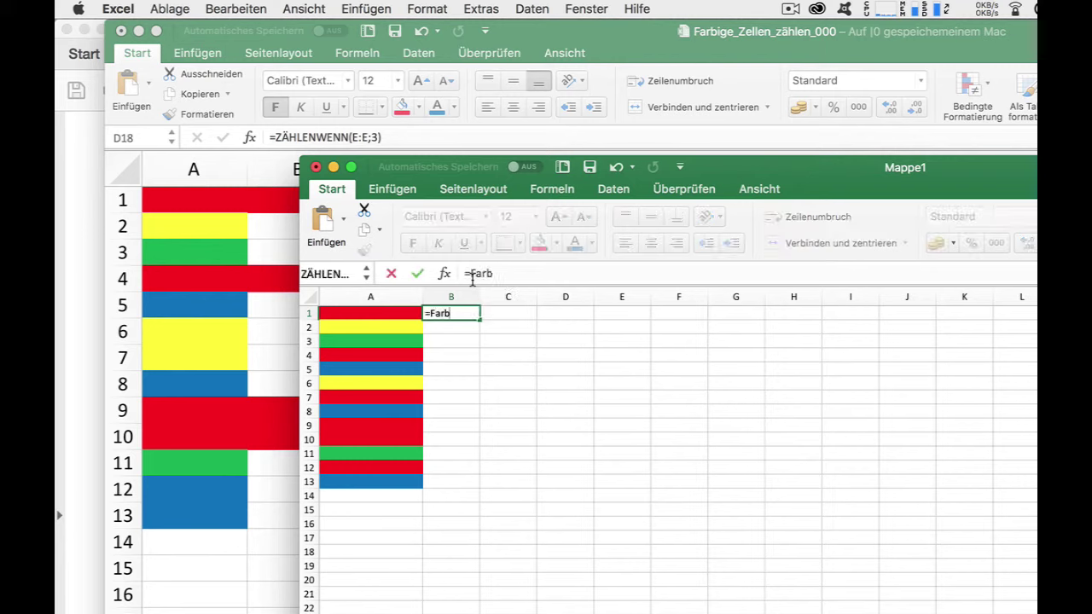
{"action": "type", "text": "e"}
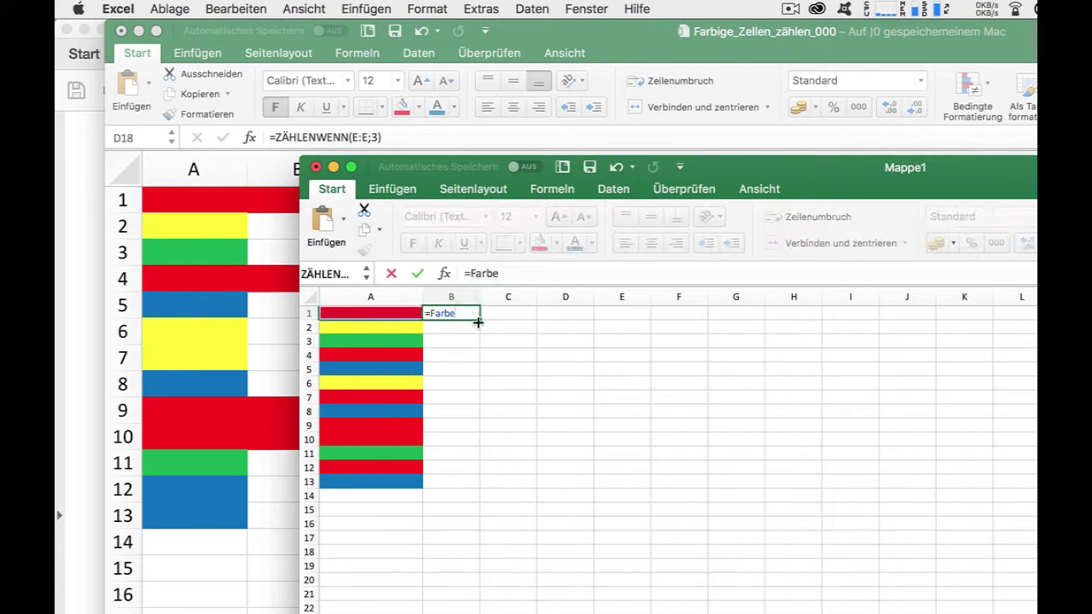
{"action": "left_click_drag", "start_coordinate": [478, 322], "coordinate": [478, 484]}
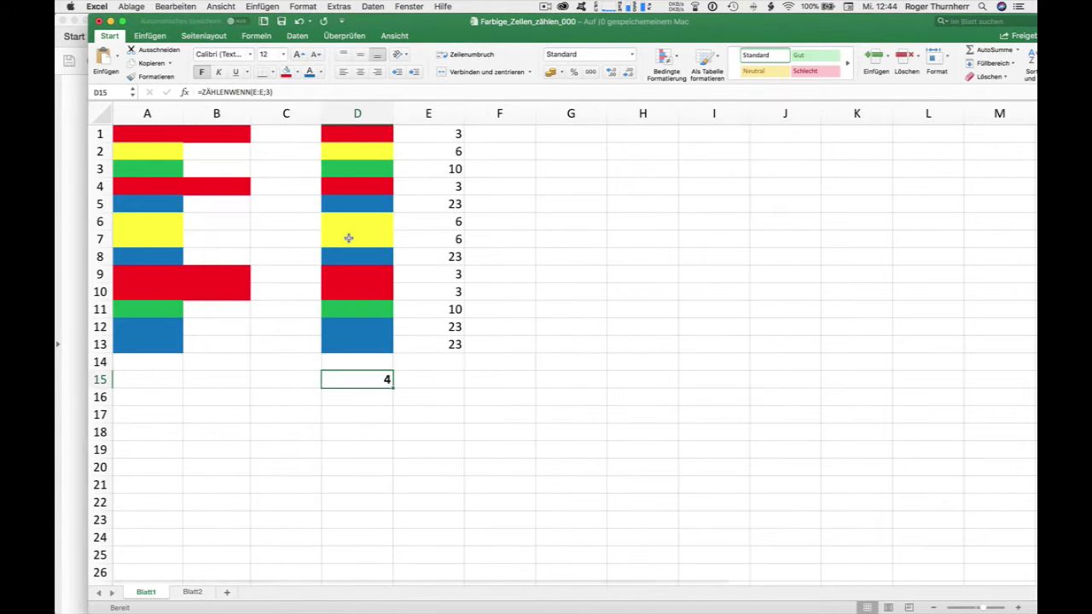
Give cell D7 a red fill and delete the colour codes in E1:E13
{"action": "left_click", "coordinate": [350, 239]}
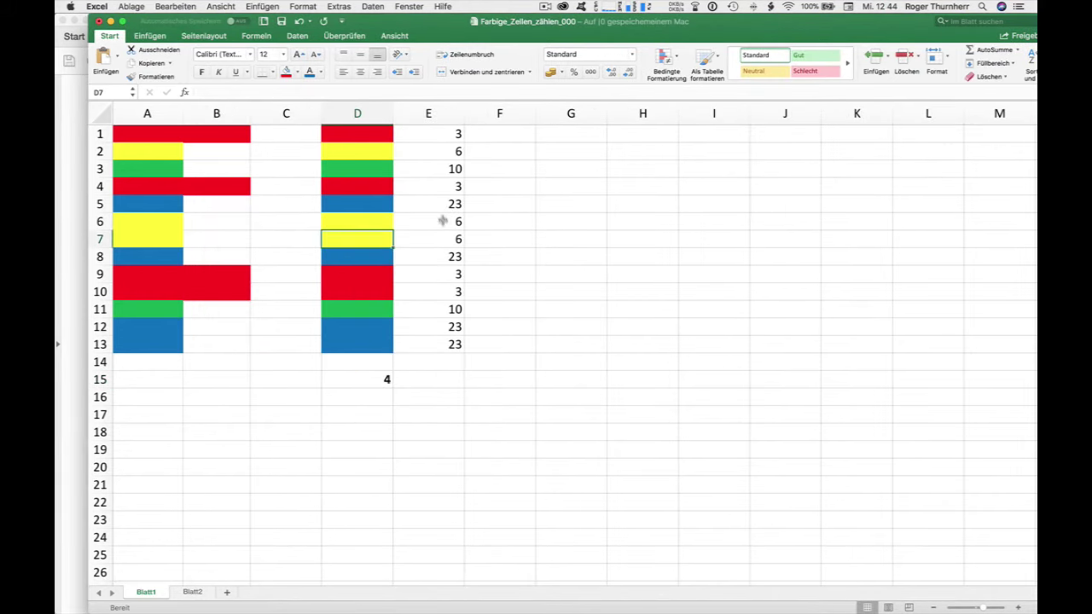
{"action": "left_click", "coordinate": [288, 73]}
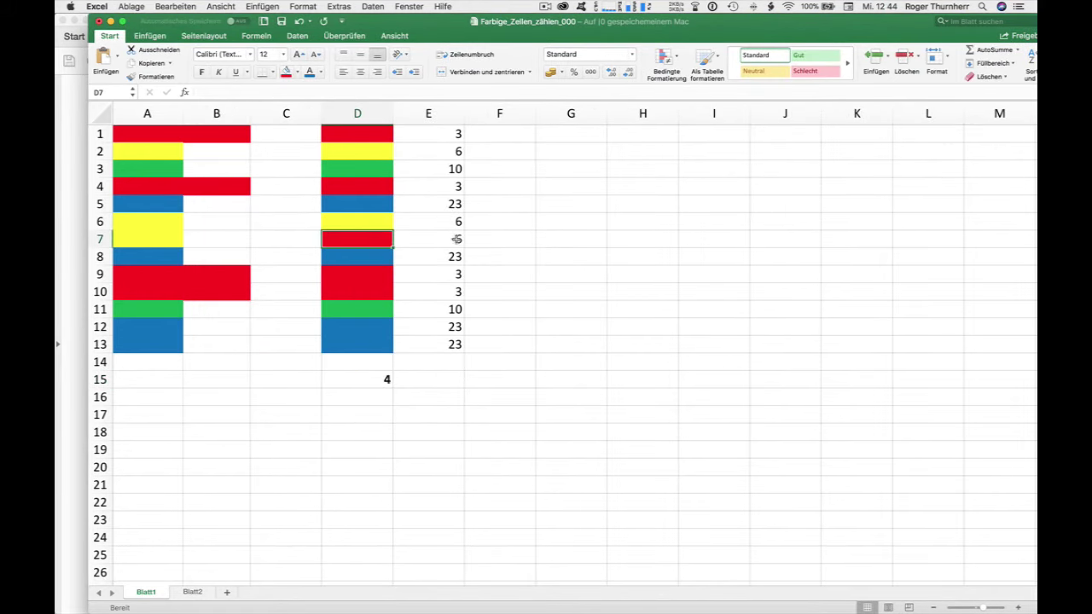
{"action": "left_click", "coordinate": [437, 140]}
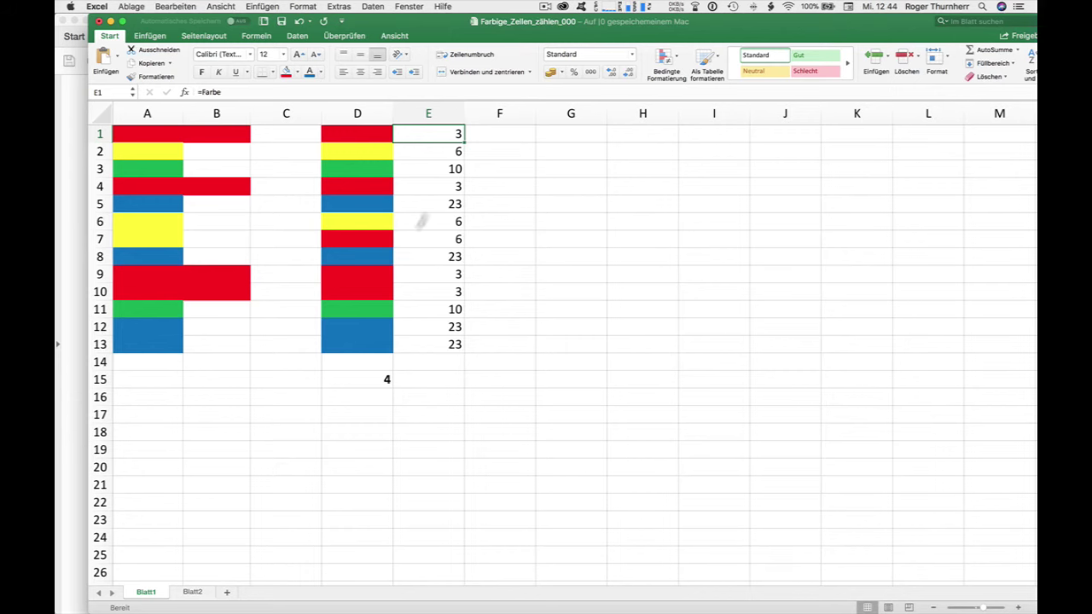
{"action": "mouse_move", "coordinate": [435, 133]}
{"action": "left_mouse_down"}
{"action": "mouse_move", "coordinate": [465, 355]}
{"action": "mouse_move", "coordinate": [461, 344]}
{"action": "left_mouse_up"}
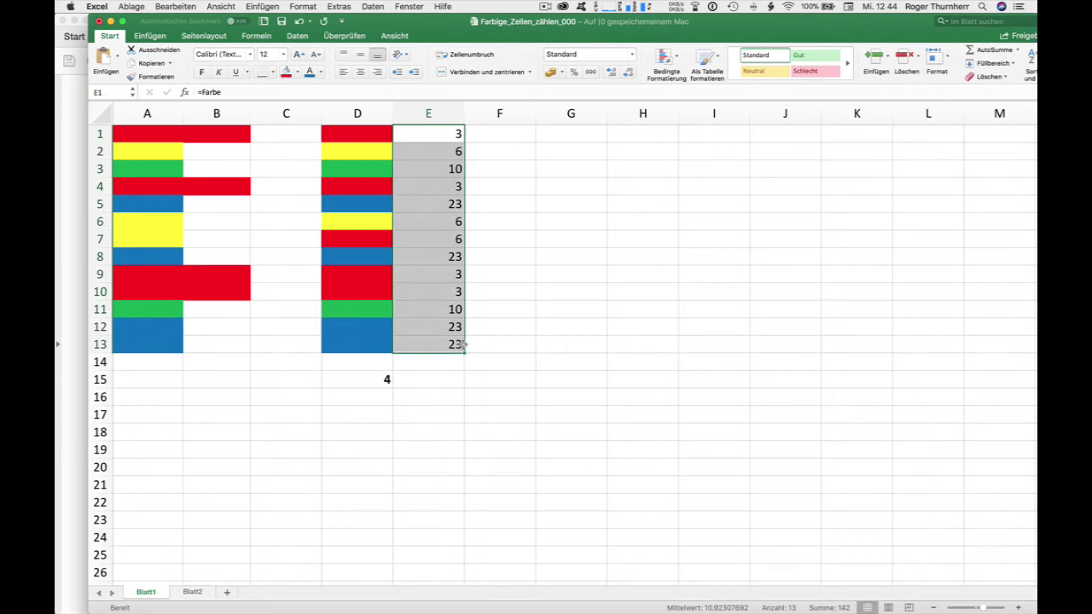
{"action": "key", "text": "Delete"}
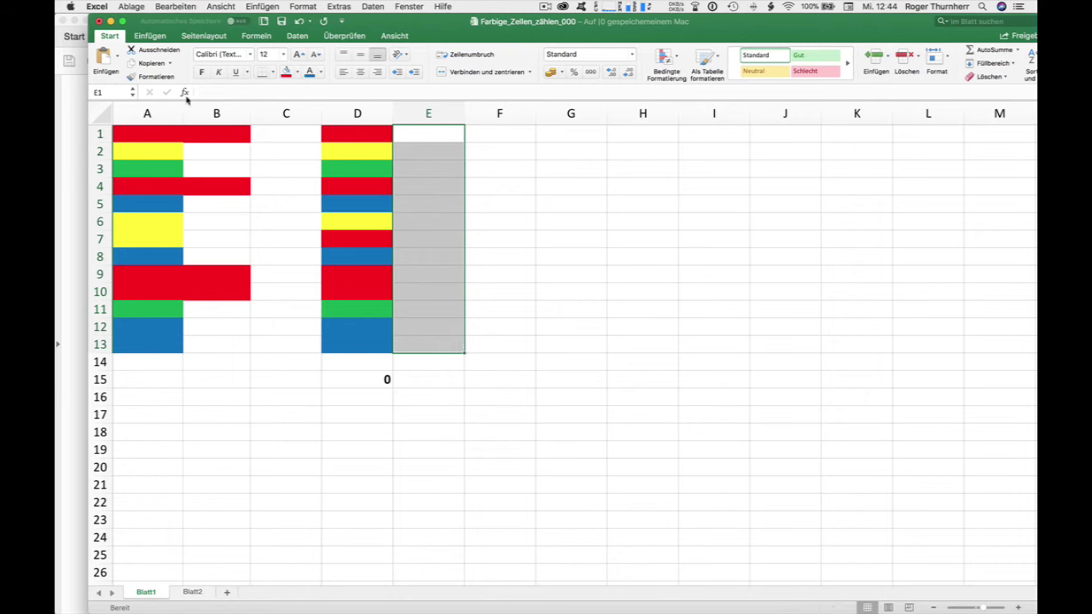
Re-enter =Farbe in E1 and fill it down column E, so D15 counts 1 red cell
{"action": "left_click", "coordinate": [200, 91]}
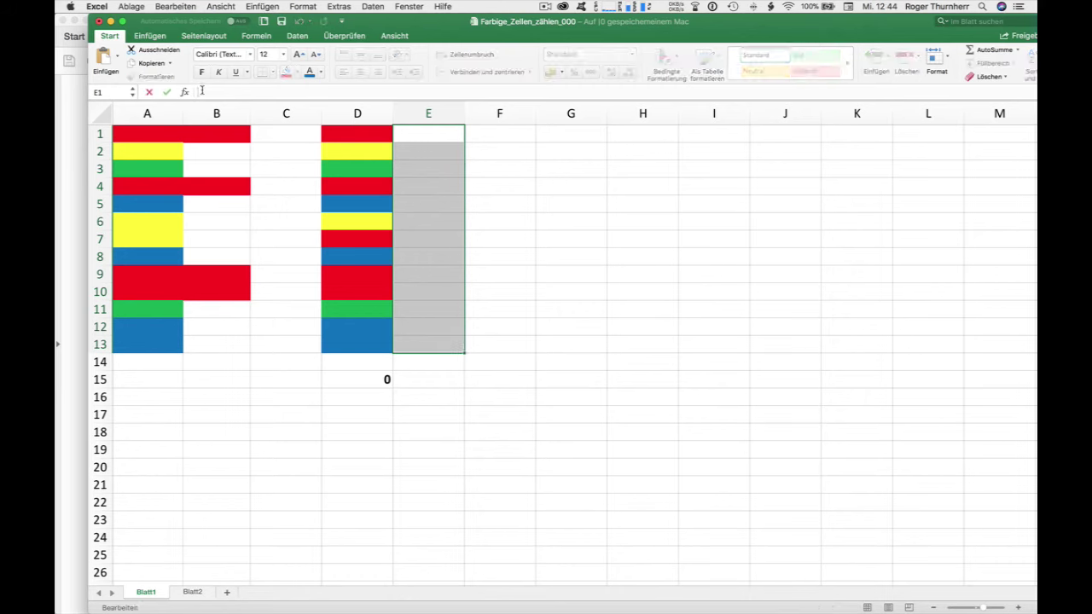
{"action": "type", "text": "=Farbe"}
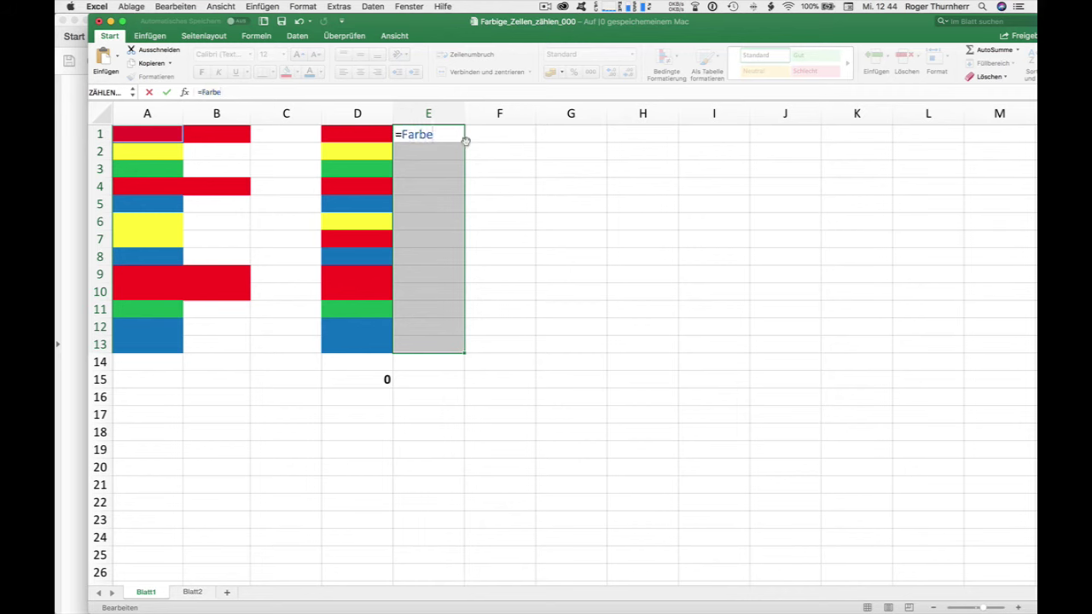
{"action": "left_click", "coordinate": [150, 92]}
{"action": "left_click", "coordinate": [455, 138]}
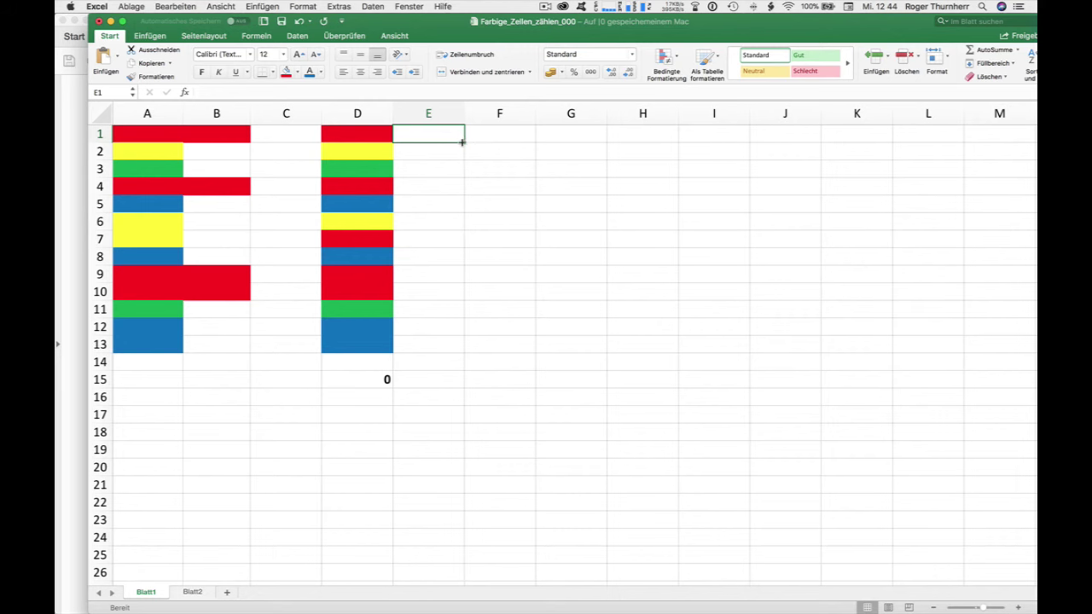
{"action": "left_click", "coordinate": [205, 92]}
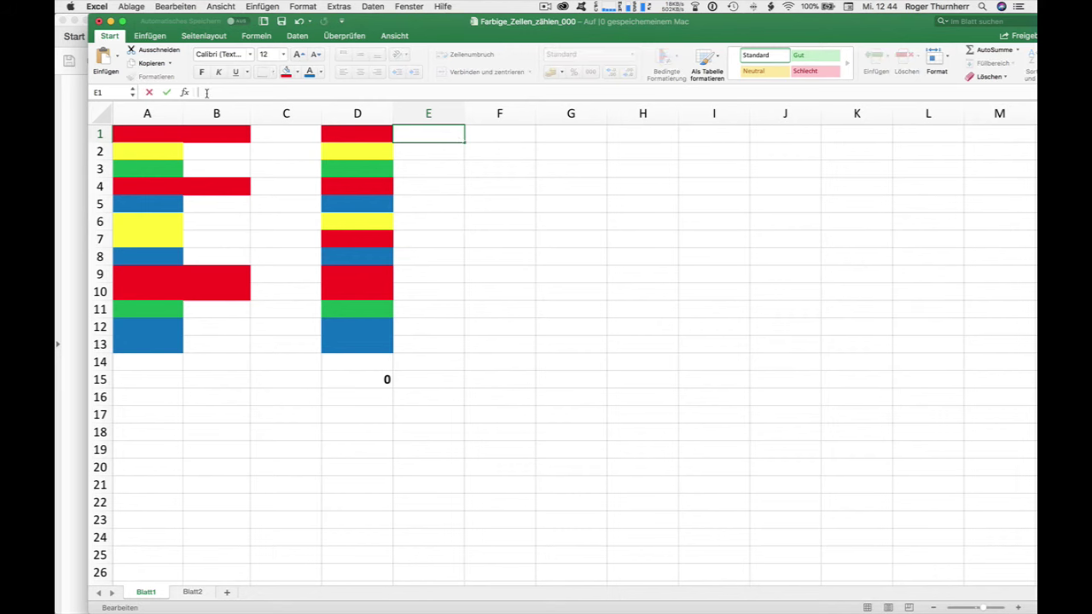
{"action": "type", "text": "=Farbe"}
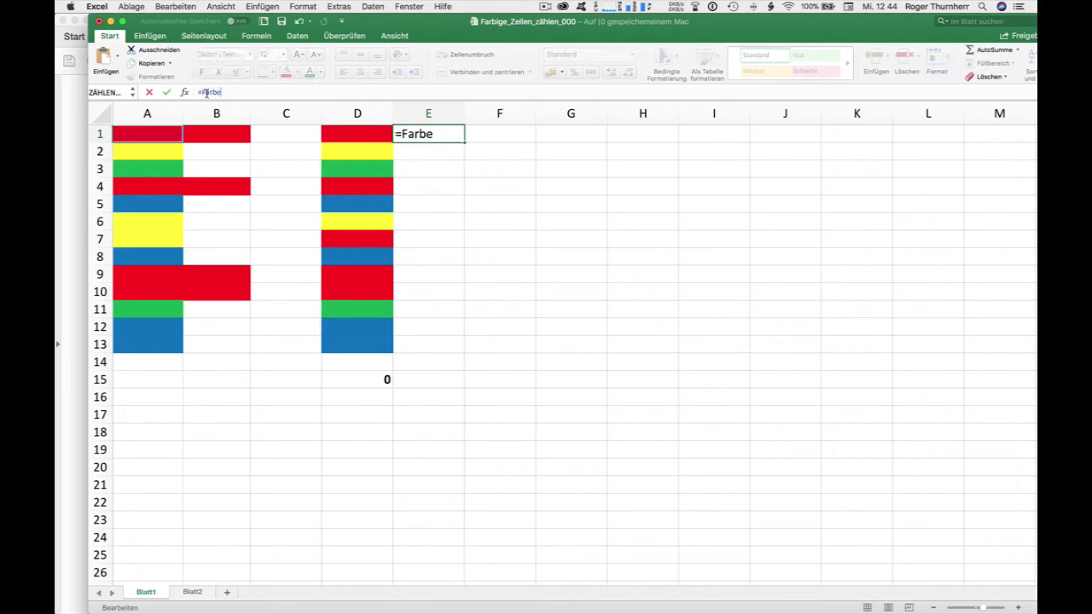
{"action": "key", "text": "ctrl+Return"}
{"action": "left_click_drag", "start_coordinate": [464, 142], "coordinate": [463, 350]}
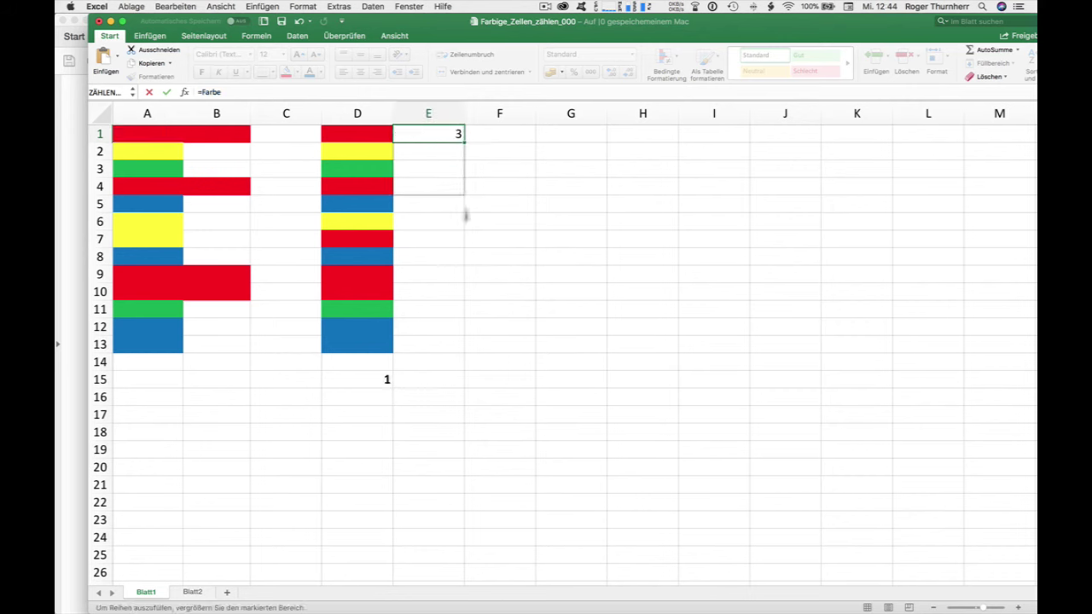